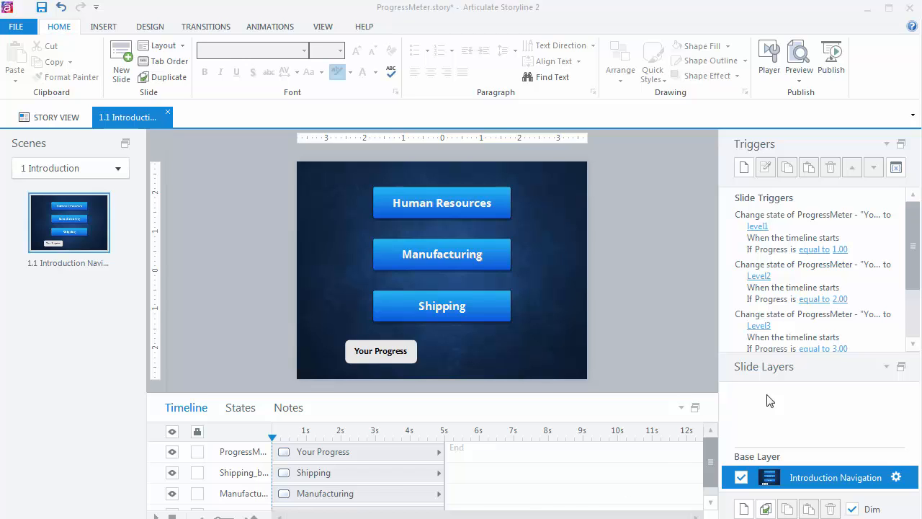
Review the project's variables list and close it without making changes
click(896, 168)
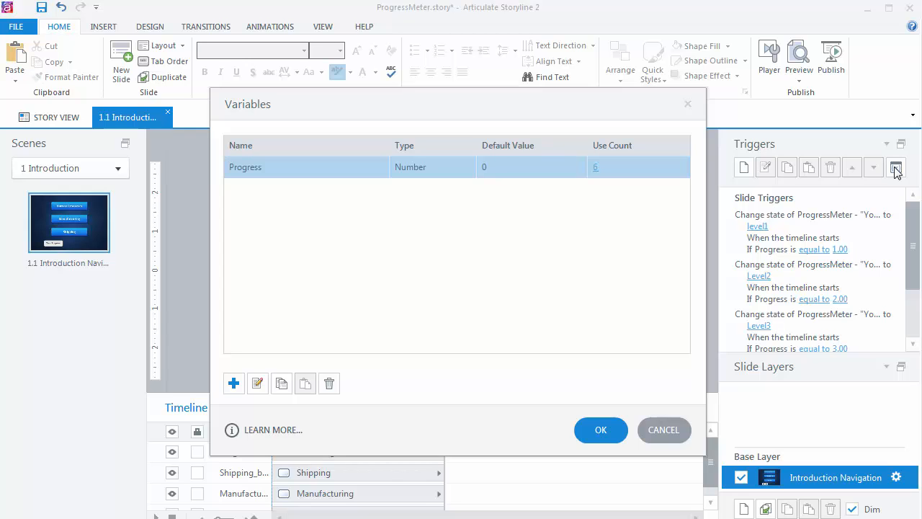
click(676, 432)
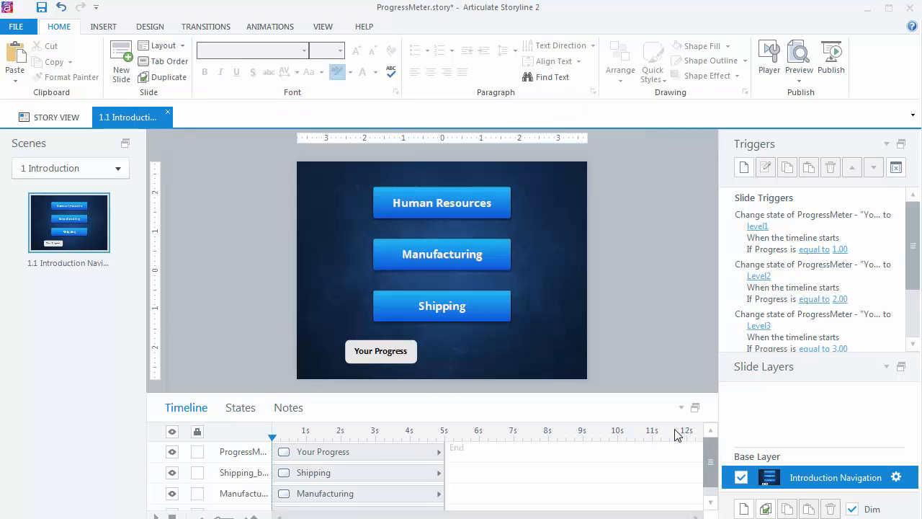
Add a text box reading "Progress =" below the Shipping button, beside the Your Progress label
click(99, 29)
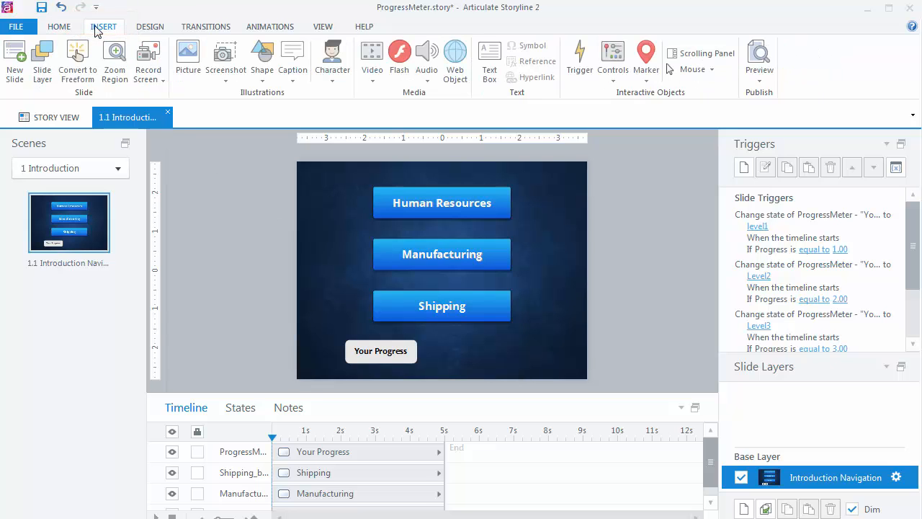
click(490, 64)
mouse_move(465, 337)
mouse_down()
mouse_move(526, 365)
mouse_move(570, 368)
mouse_up()
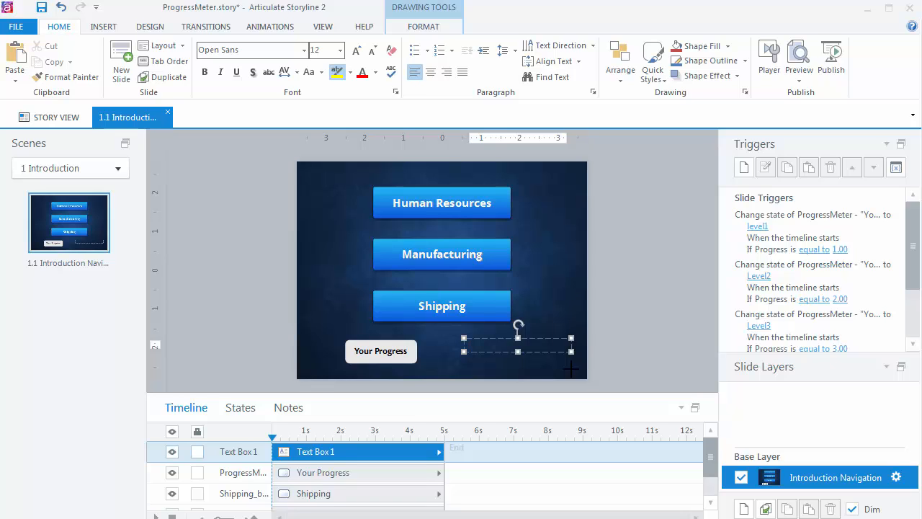
text(Progress =)
Insert a reference to the Progress variable after "Progress =" in the text box
click(103, 27)
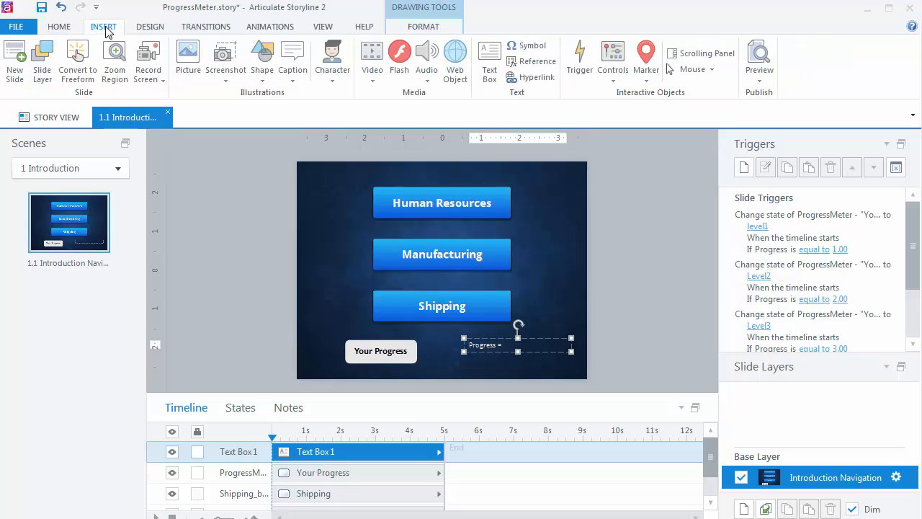
click(538, 65)
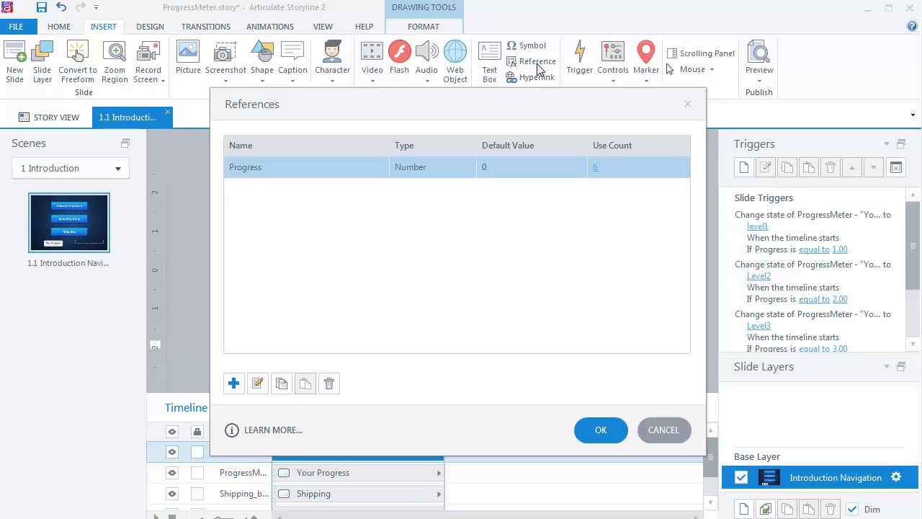
click(331, 168)
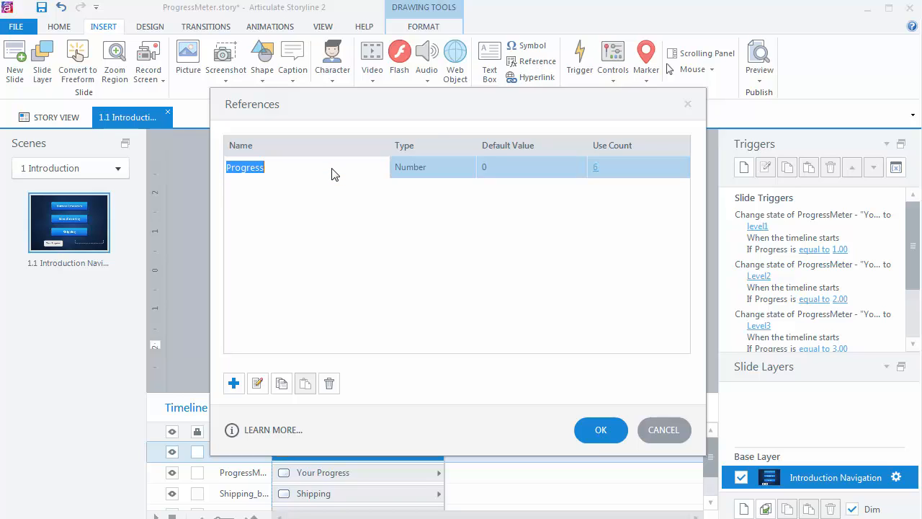
click(600, 430)
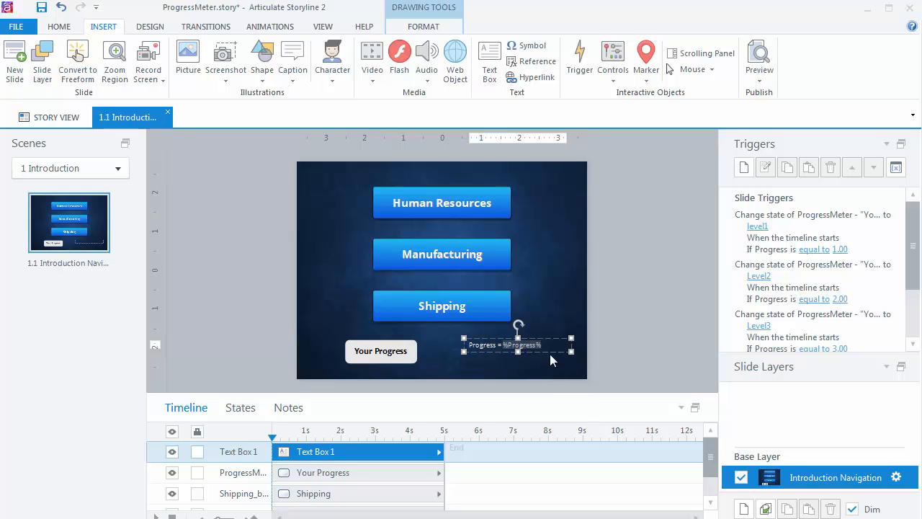
Cut the "Progress = %Progress%" text box from the slide and paste it onto the top-level Chalkboard slide master
click(549, 354)
drag(550, 354, 551, 362)
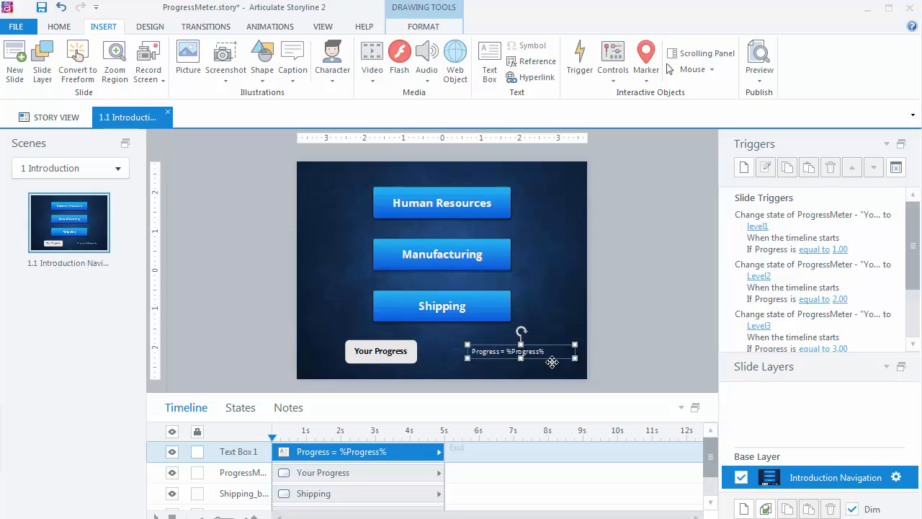
key(ctrl+x)
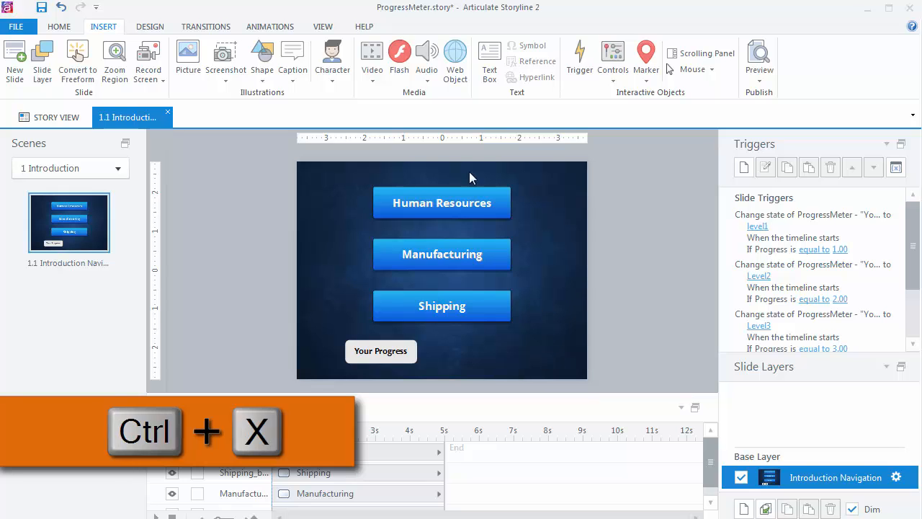
click(322, 26)
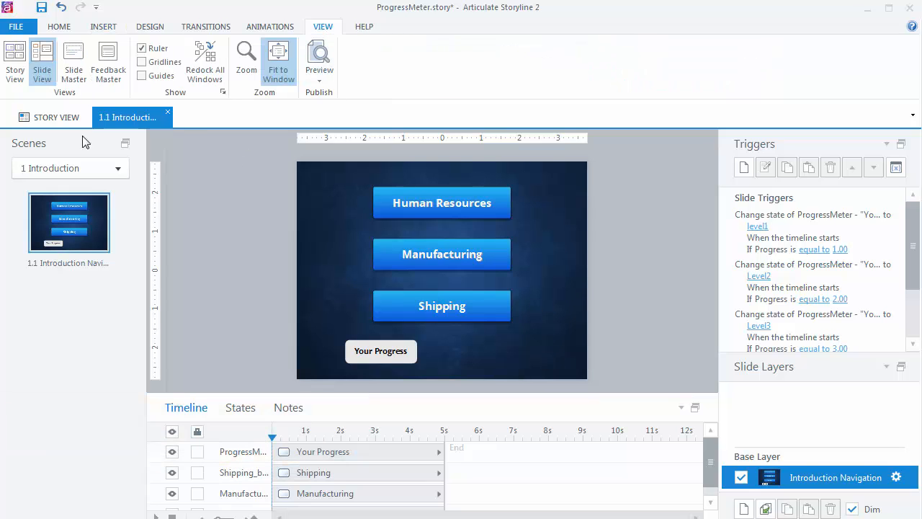
click(75, 59)
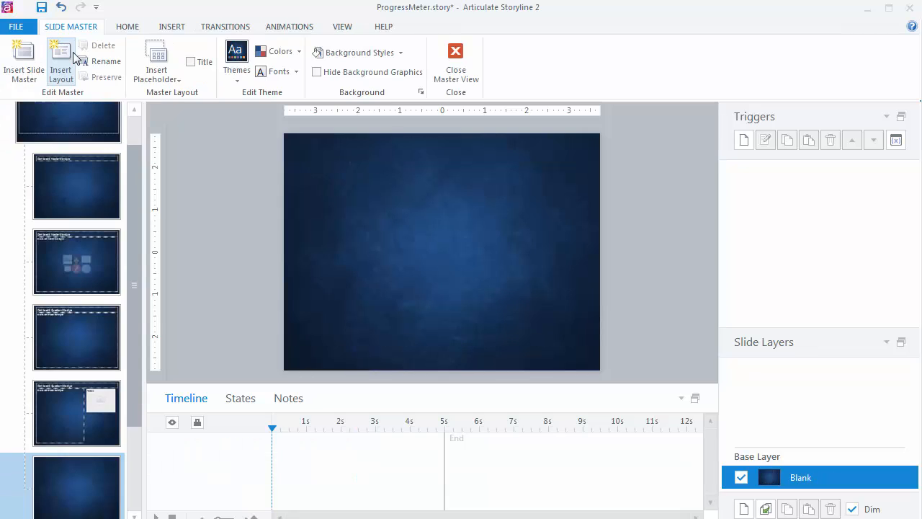
click(77, 121)
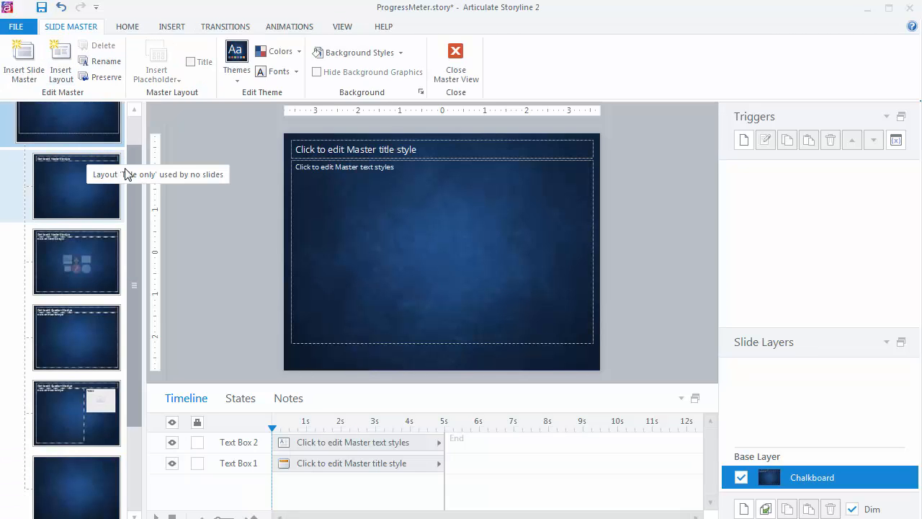
scroll(126, 135, up, 1)
scroll(126, 135, up, 1)
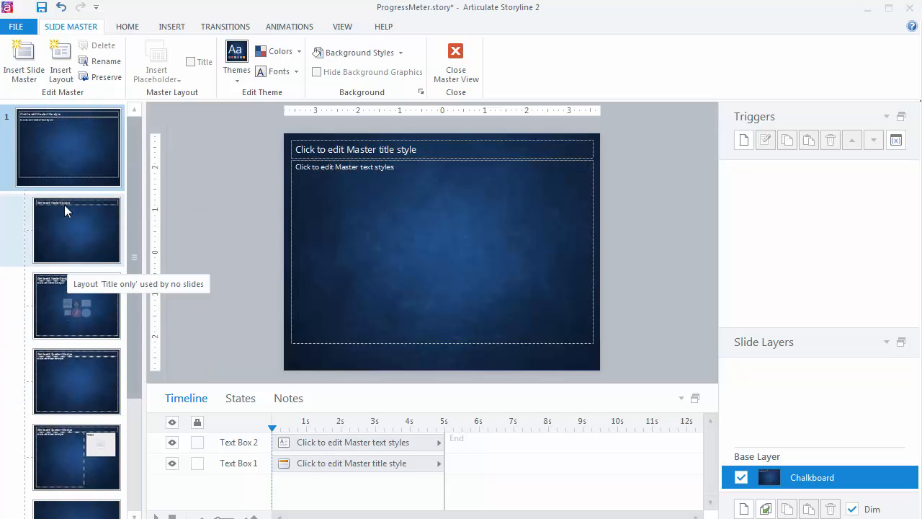
key(ctrl+v)
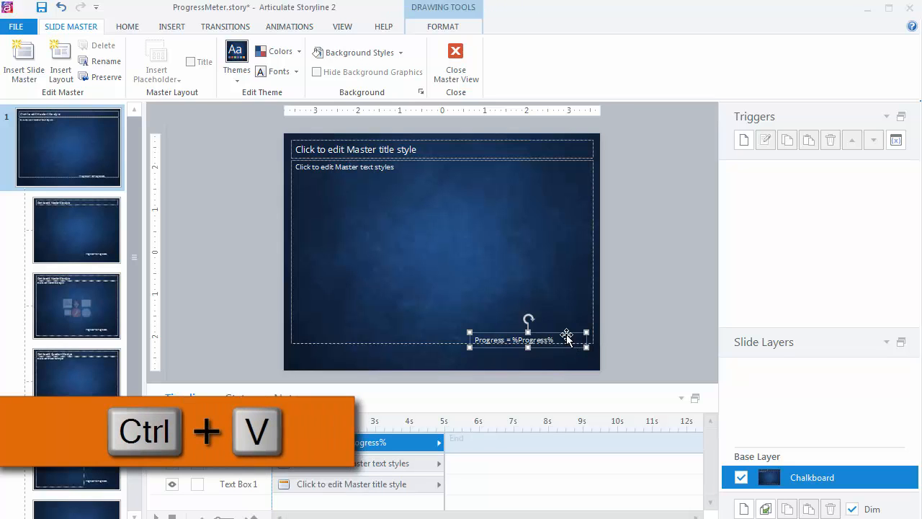
key(ctrl+v)
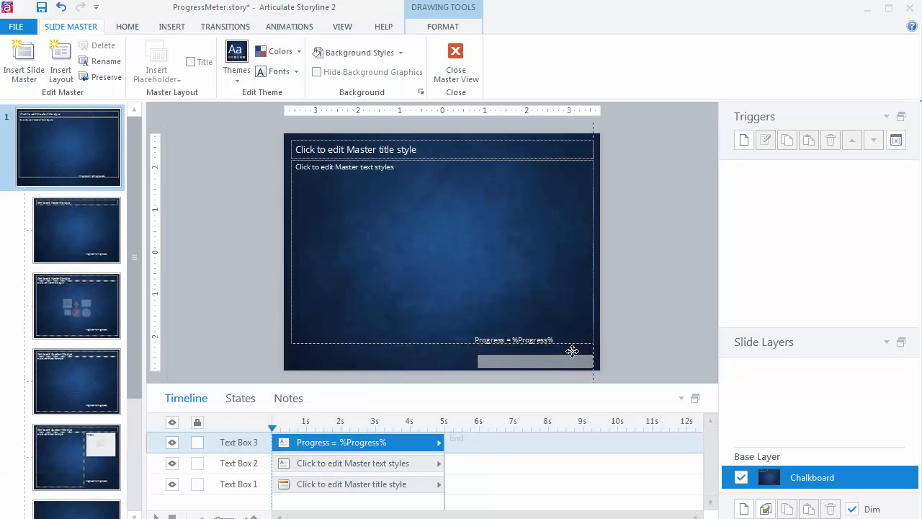
Place the progress text box near the master's bottom centre, below the body placeholder, then return to the slide and save the project
drag(571, 351, 473, 350)
click(657, 329)
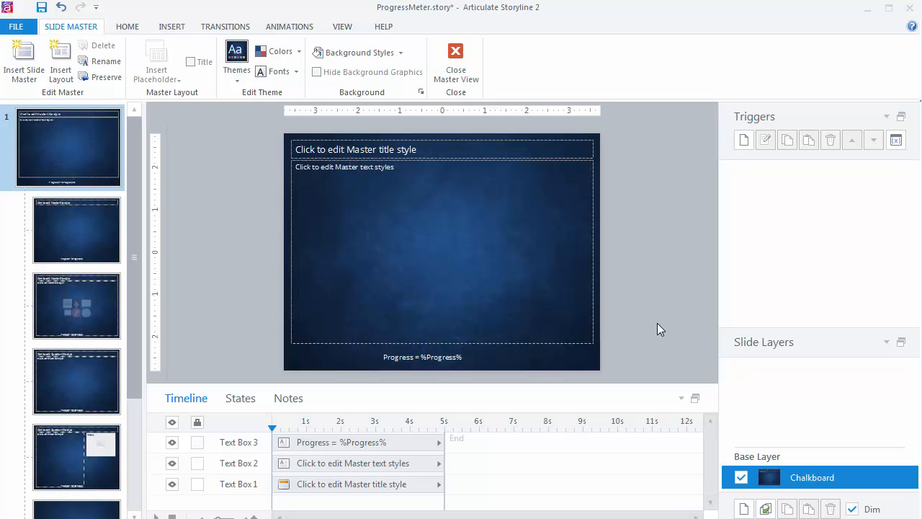
click(464, 63)
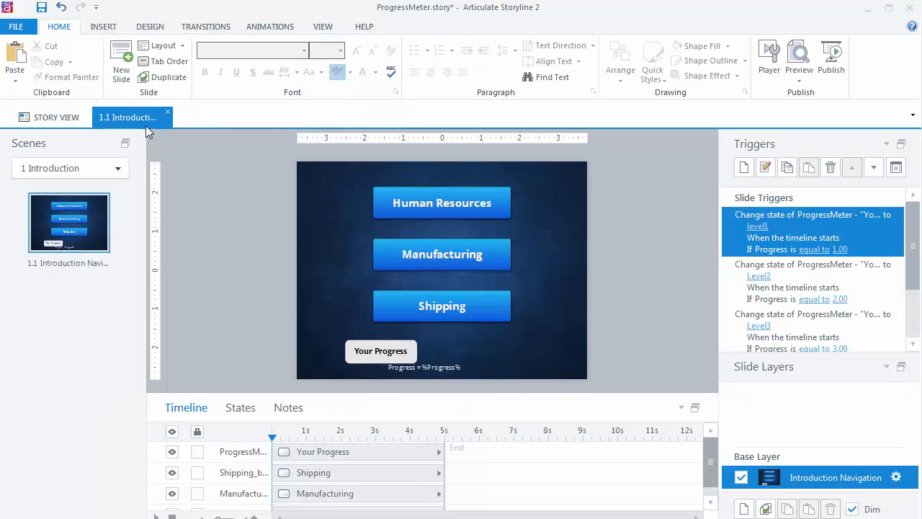
click(42, 7)
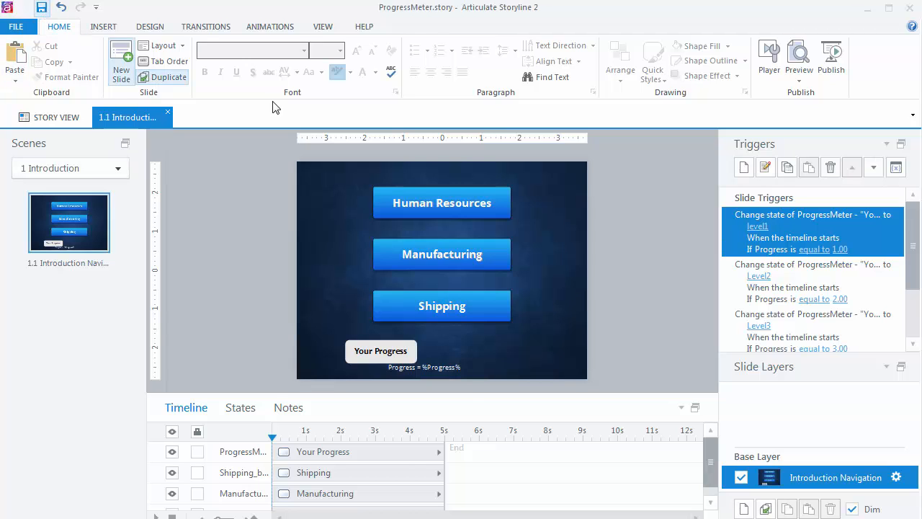
Preview the project and visit the Human Resources, Manufacturing and Shipping pages to check the progress counter and meter, then close the preview
click(799, 58)
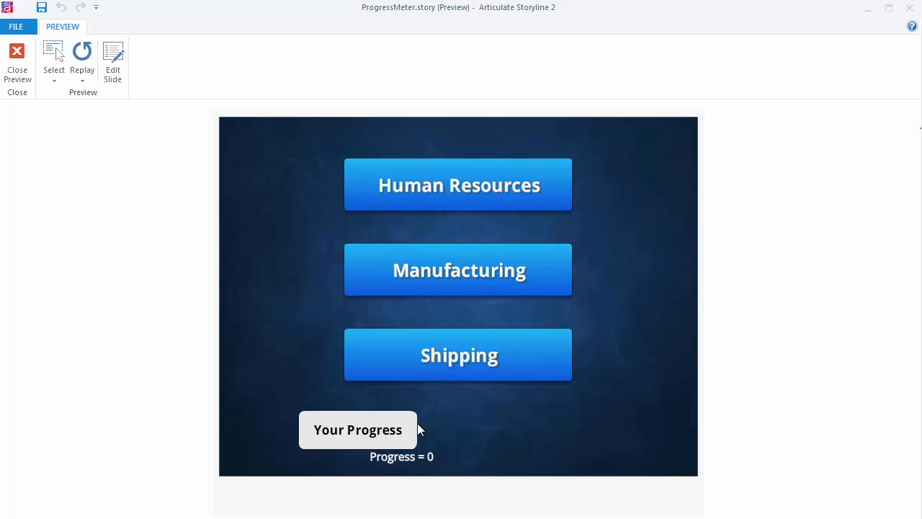
click(468, 186)
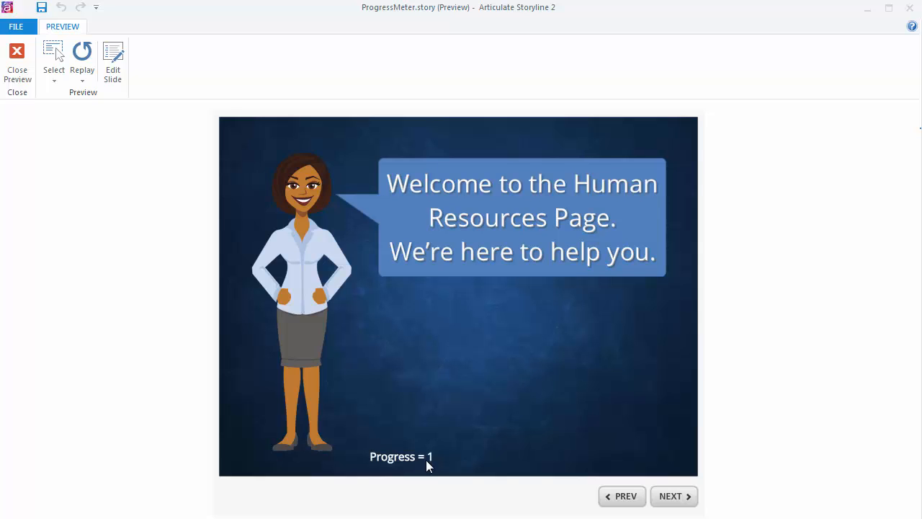
click(677, 497)
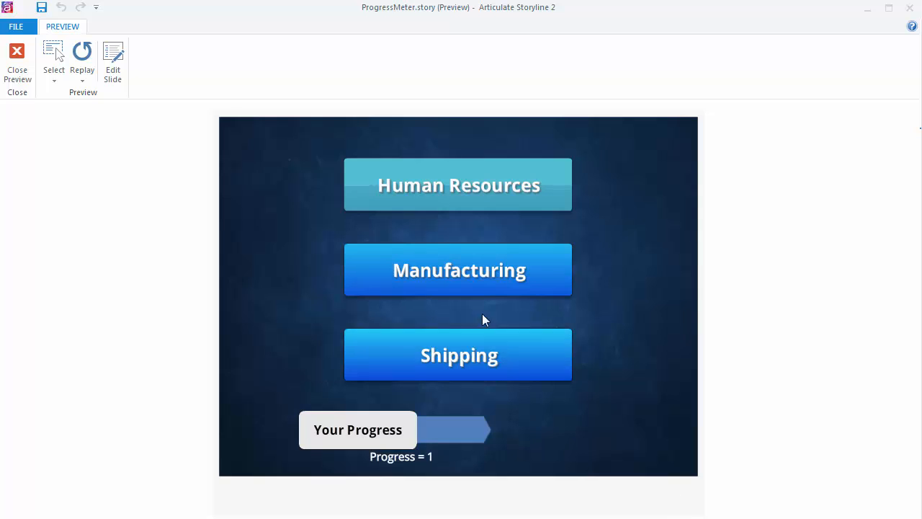
click(518, 274)
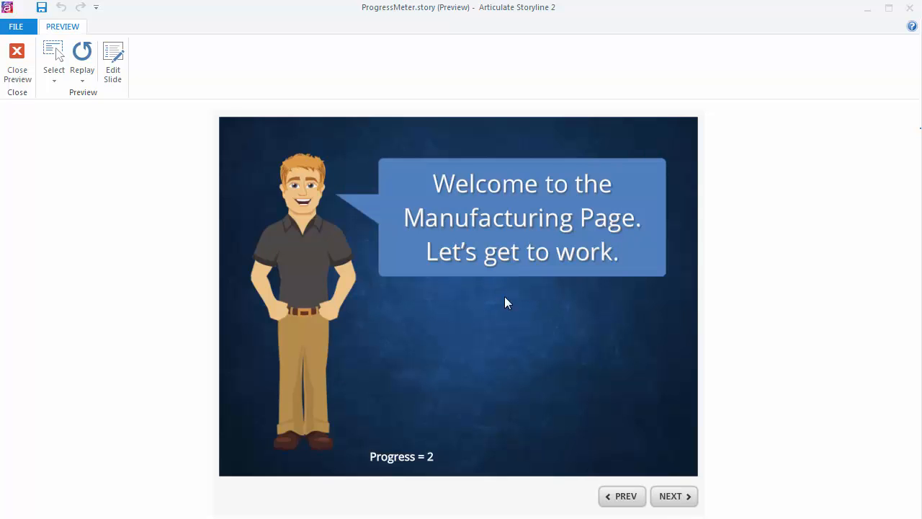
click(670, 495)
click(523, 364)
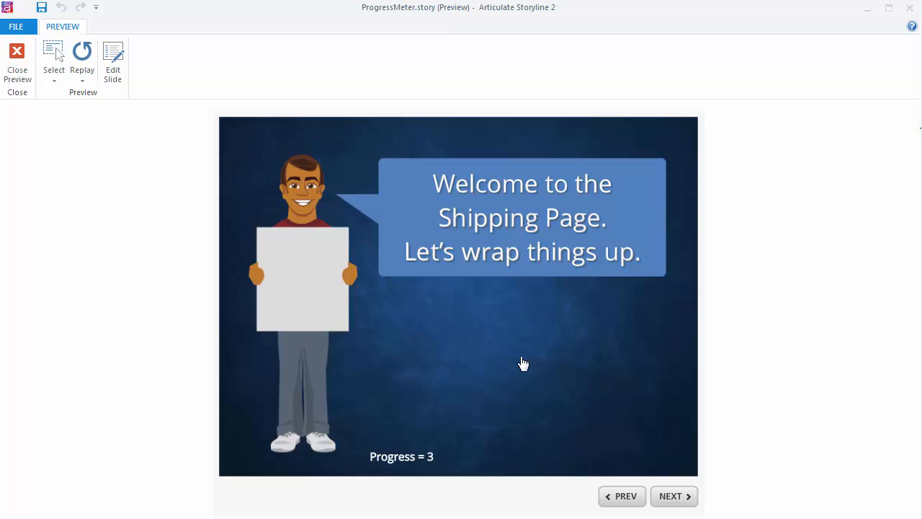
click(677, 498)
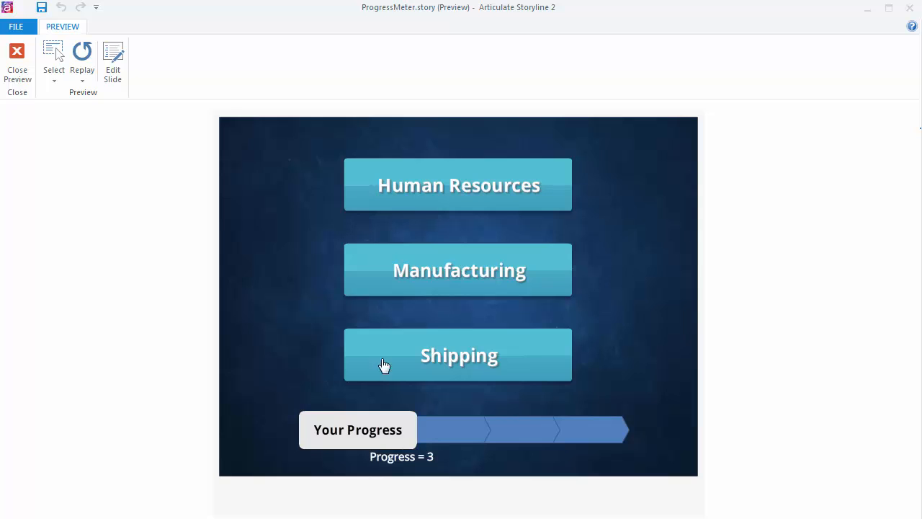
click(28, 61)
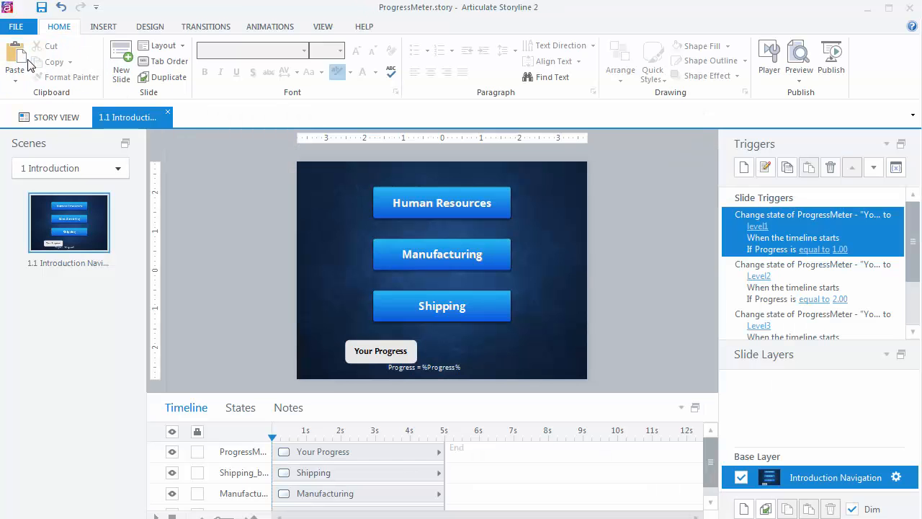
Hide the "Progress = %Progress%" text box on the Chalkboard slide master, then return to the slide and save the project
click(325, 28)
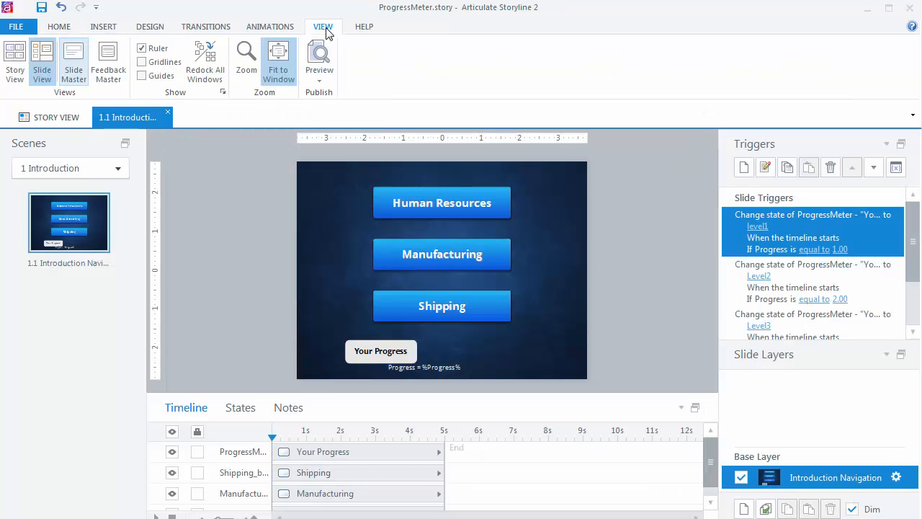
click(73, 62)
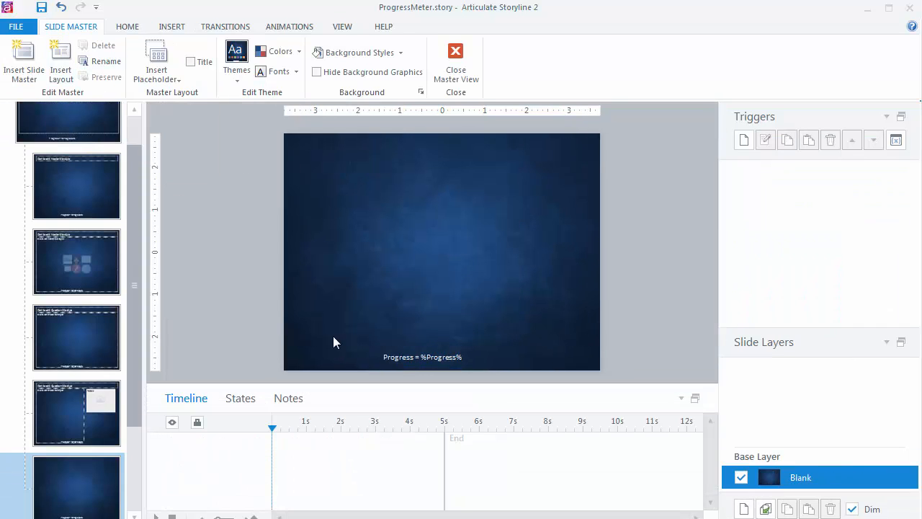
click(72, 133)
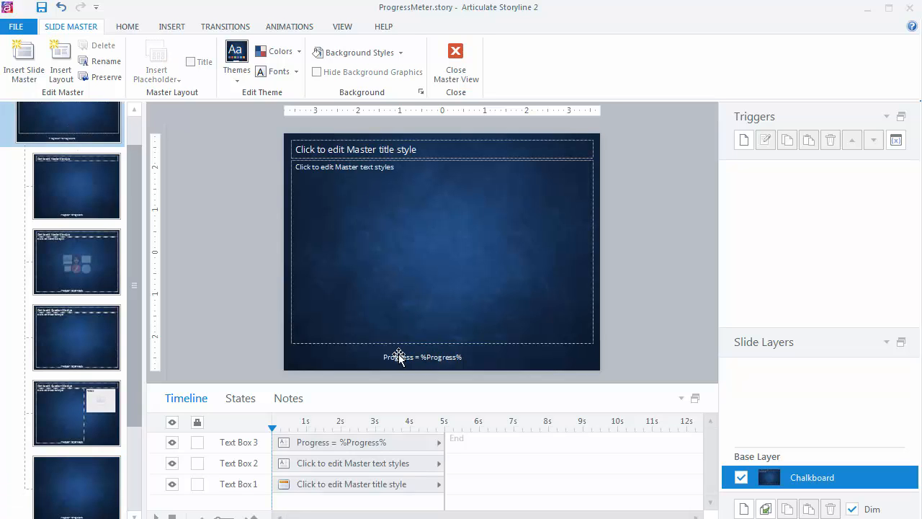
drag(401, 354, 407, 356)
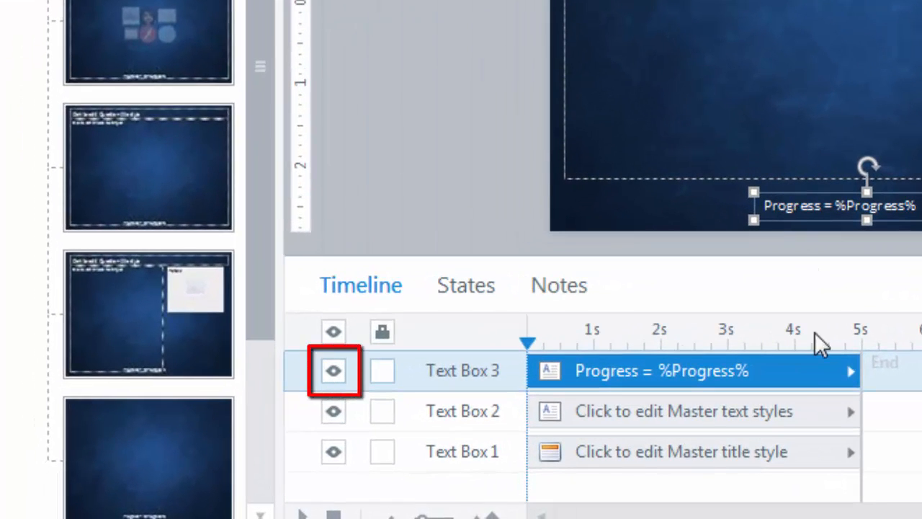
click(333, 372)
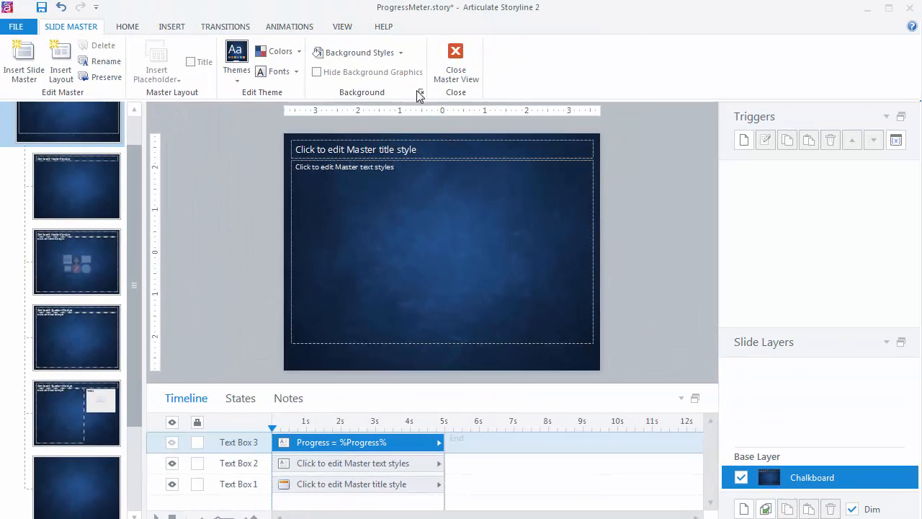
click(459, 51)
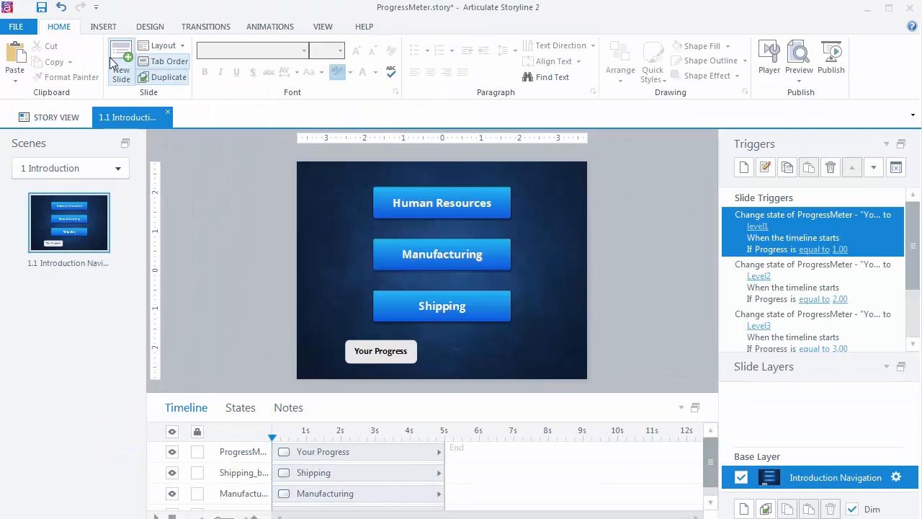
click(42, 9)
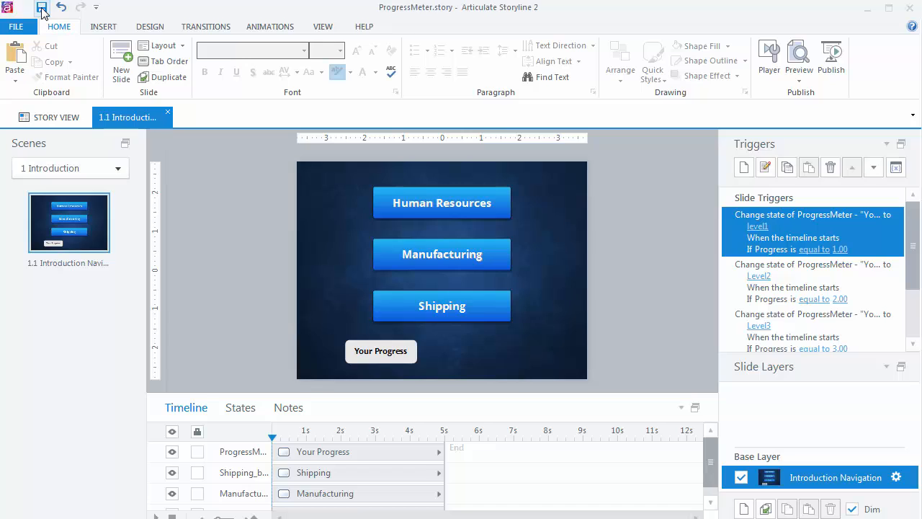